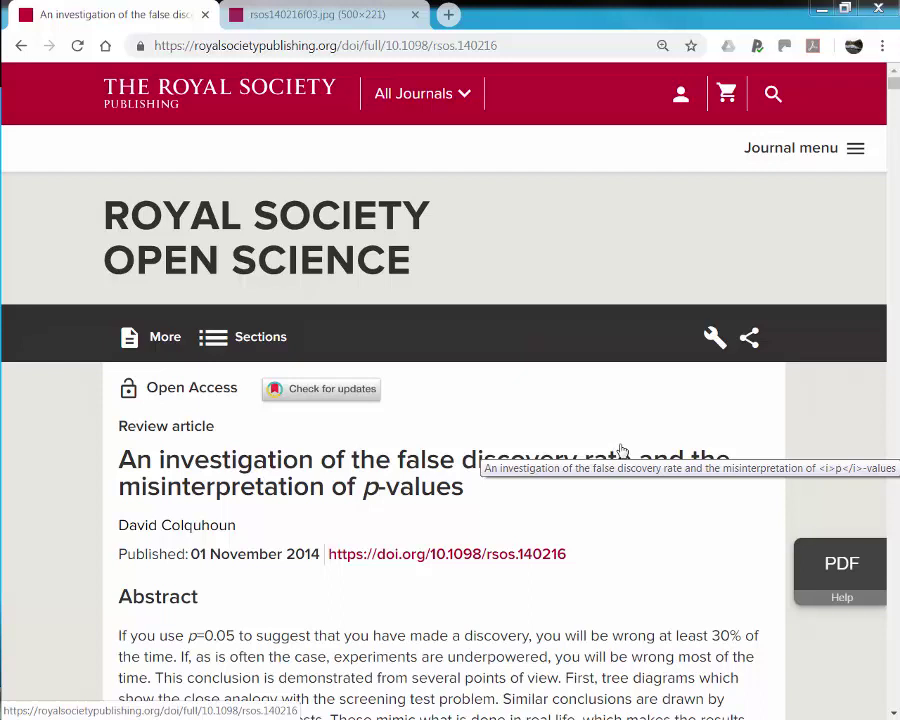
View the article's figure rsos140216f03.jpg in the other browser page
left_click(322, 20)
scroll(614, 450, "up", 3)
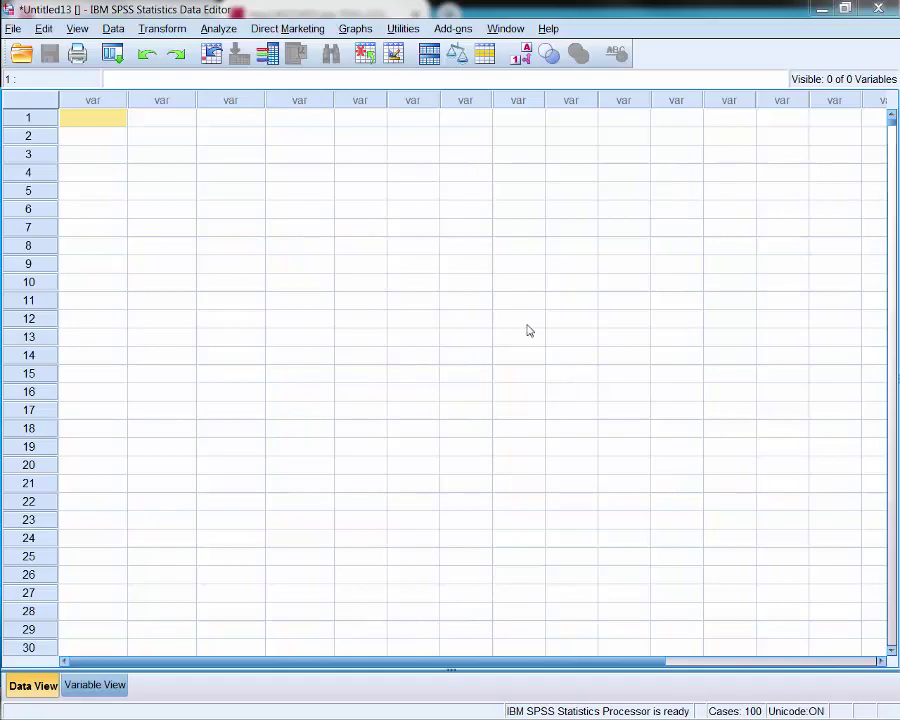
In SPSS Statistics, open the syntax file "make Monte Carlo data shell.sps" from the spss simulations folder
left_click(13, 28)
mouse_move(54, 67)
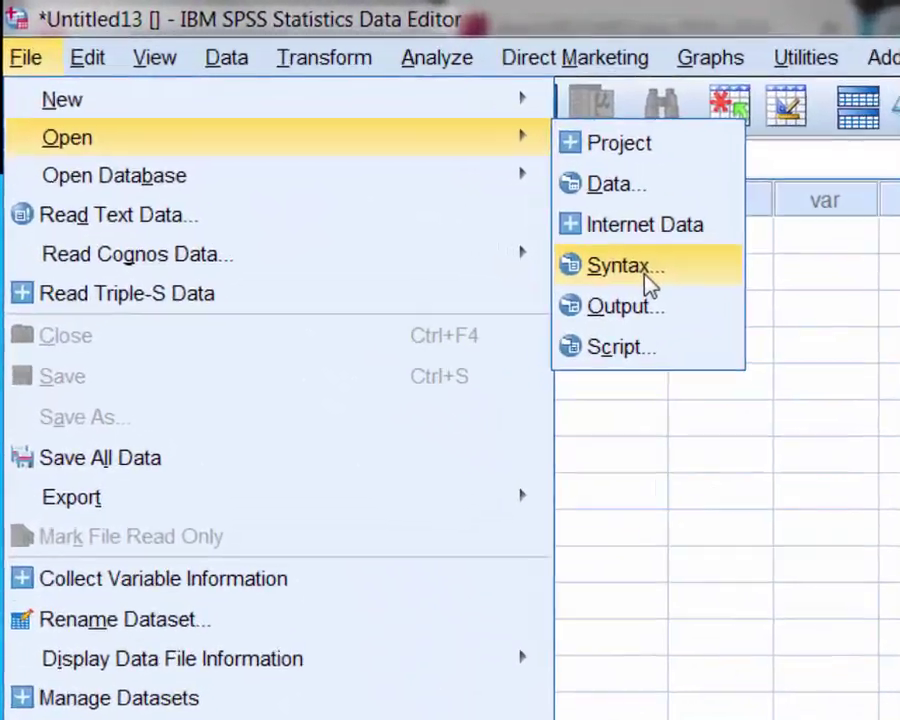
left_click(650, 284)
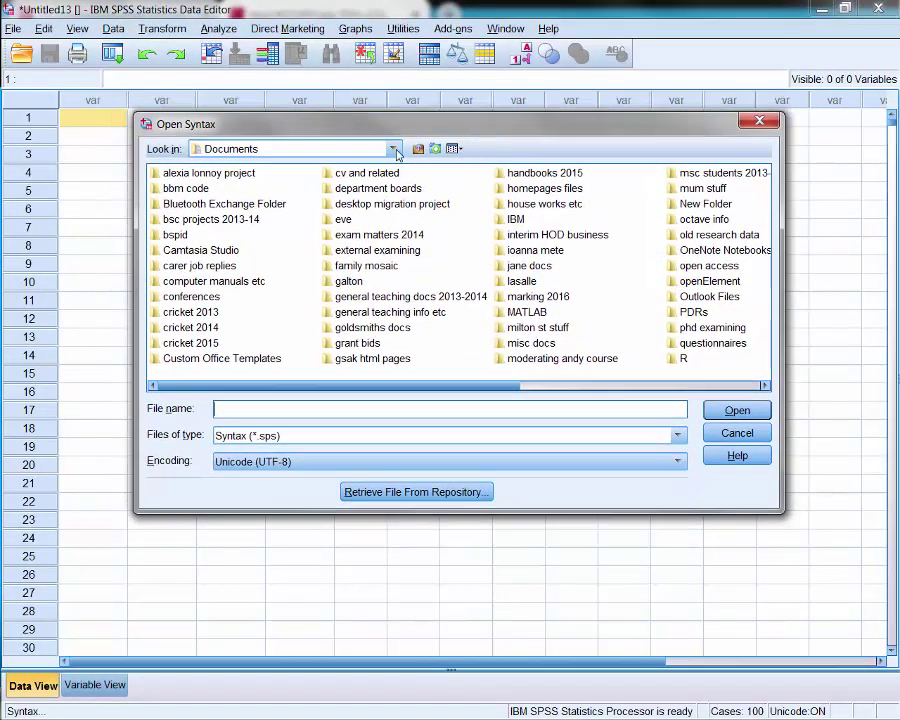
left_click(396, 150)
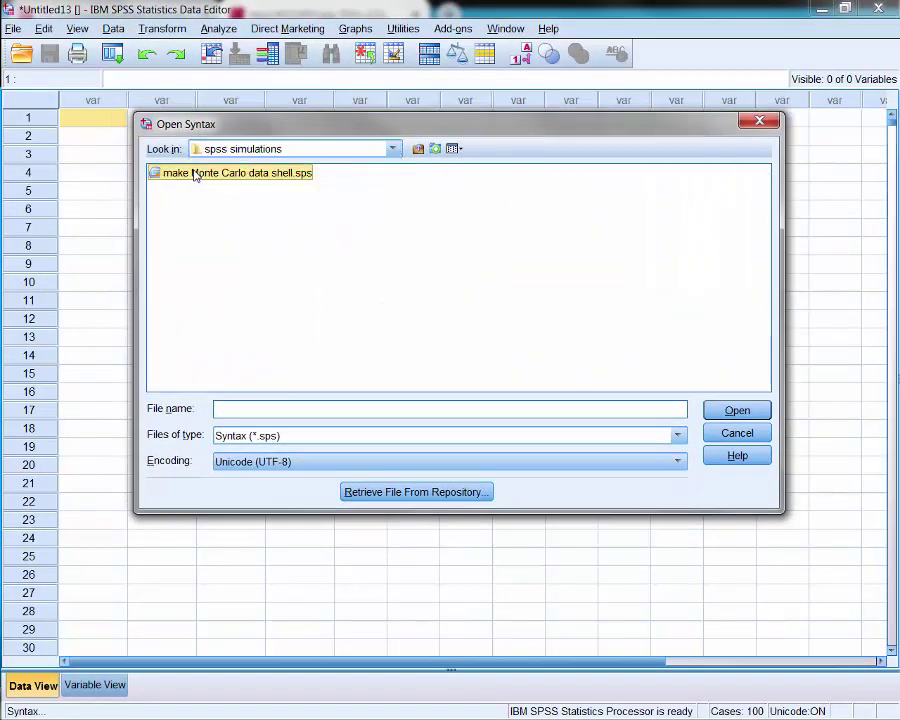
left_click(196, 174)
left_click(737, 410)
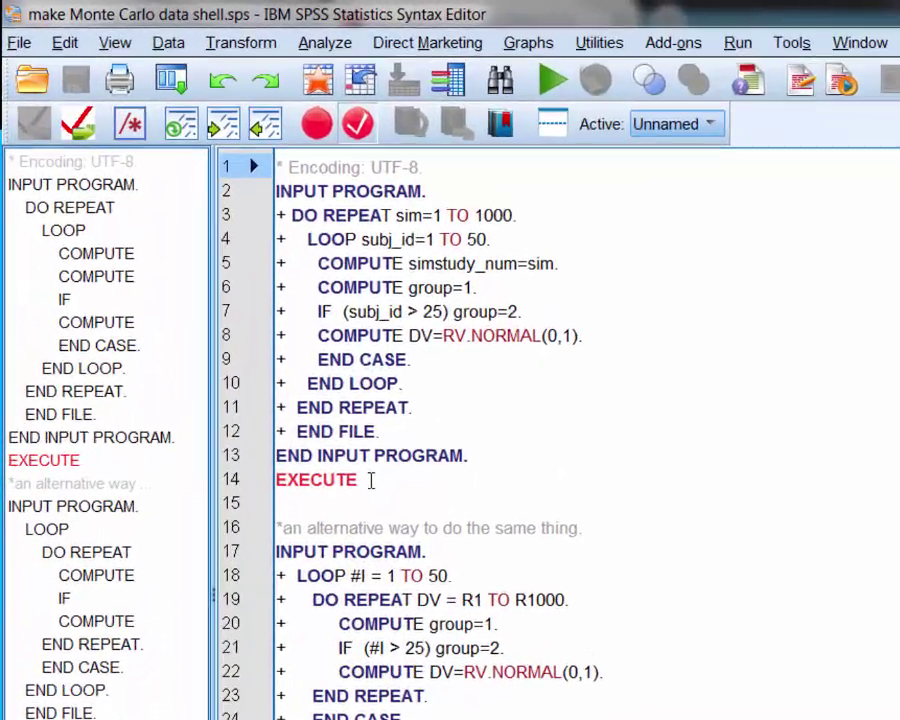
Run only the first INPUT PROGRAM block of the syntax, from line 2 through the EXECUTE on line 14
mouse_move(249, 322)
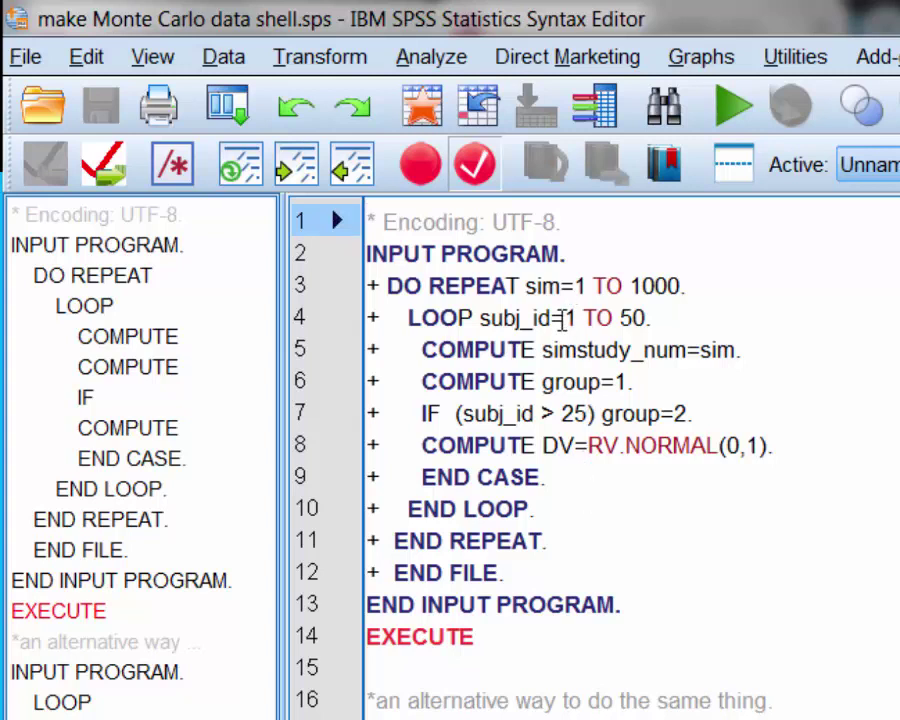
left_click(641, 288)
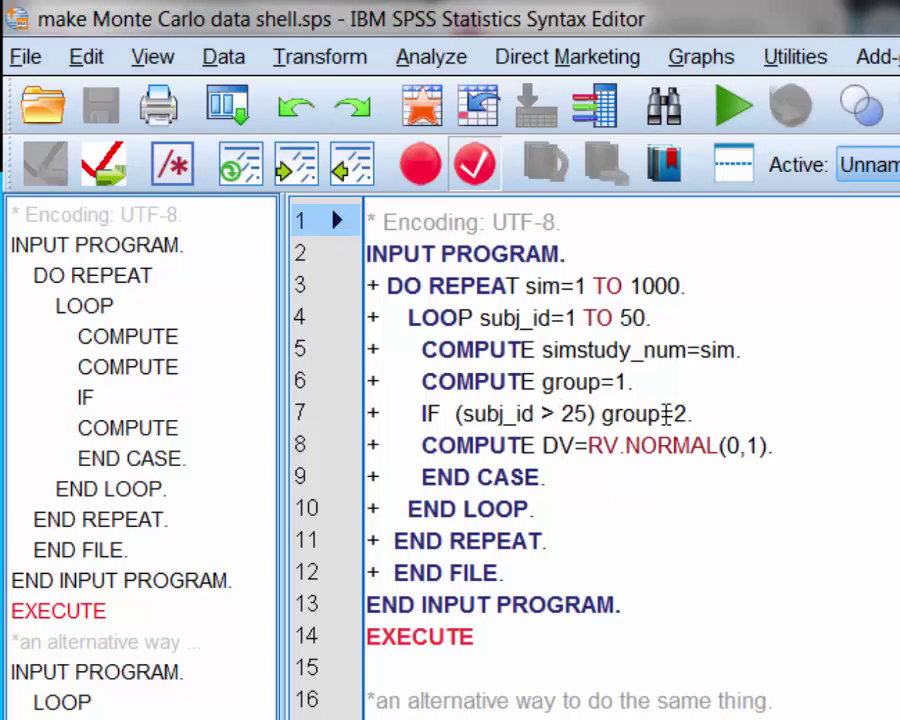
left_click_drag(474, 636, 347, 254)
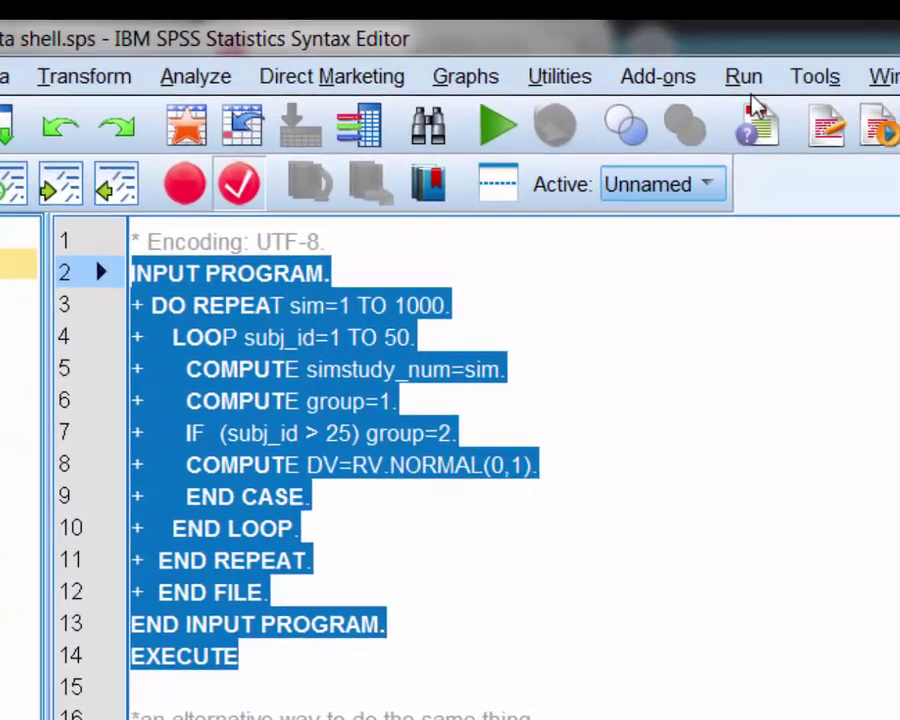
left_click(658, 84)
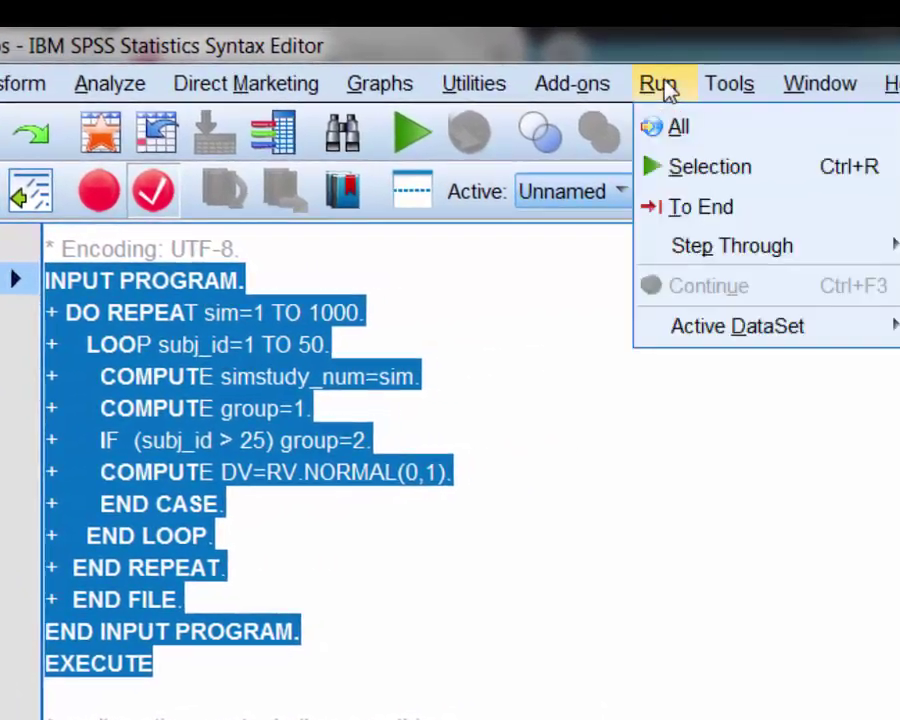
left_click(690, 170)
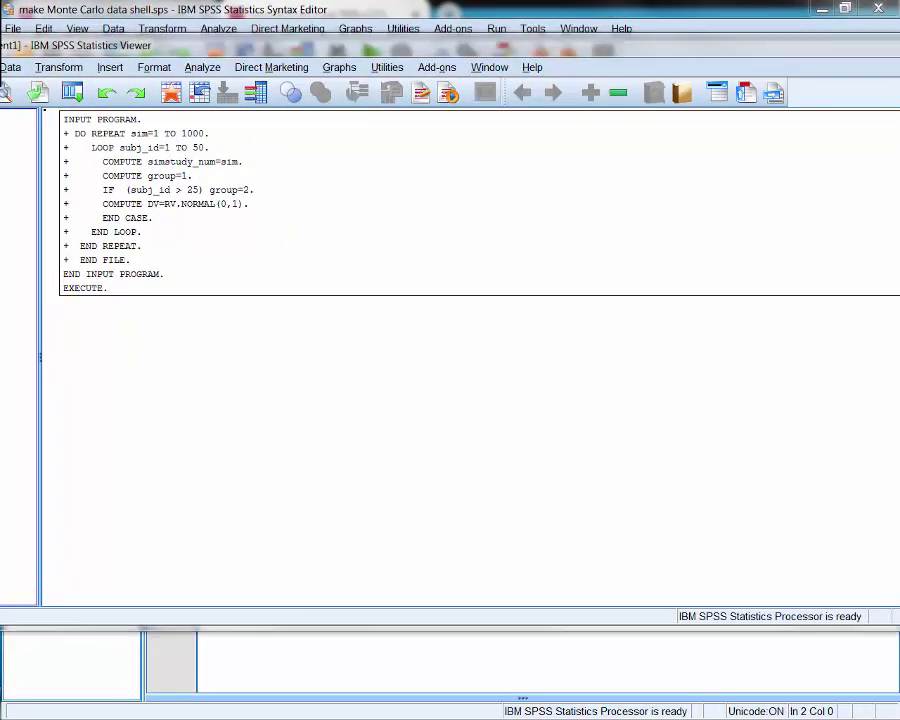
Bring the newly generated dataset to the front, maximize its window and examine the cases of the first two simulated studies
key("alt+Tab")
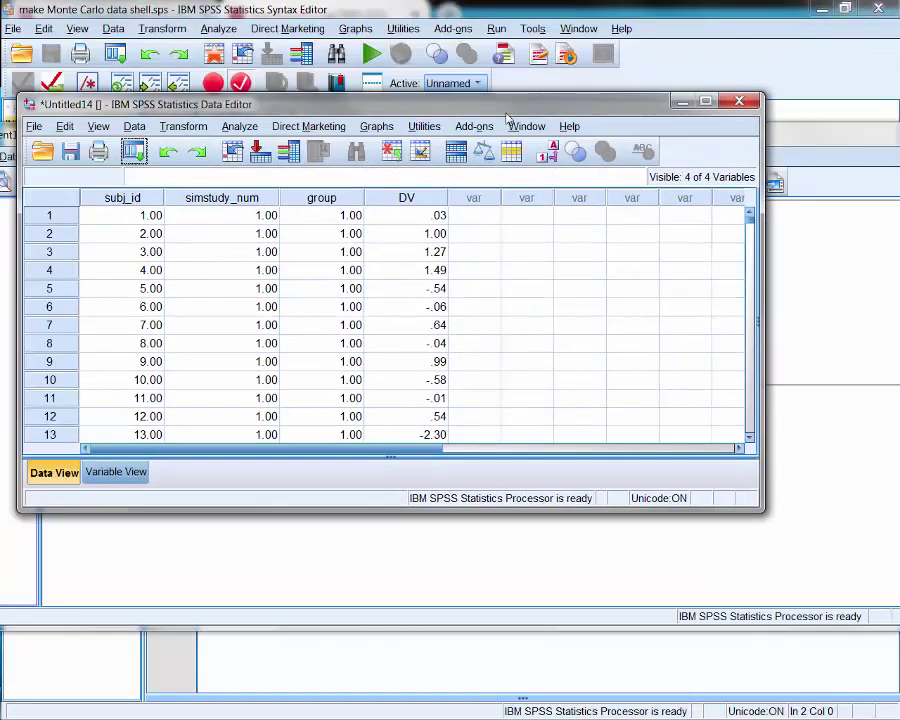
left_click_drag(506, 116, 566, 131)
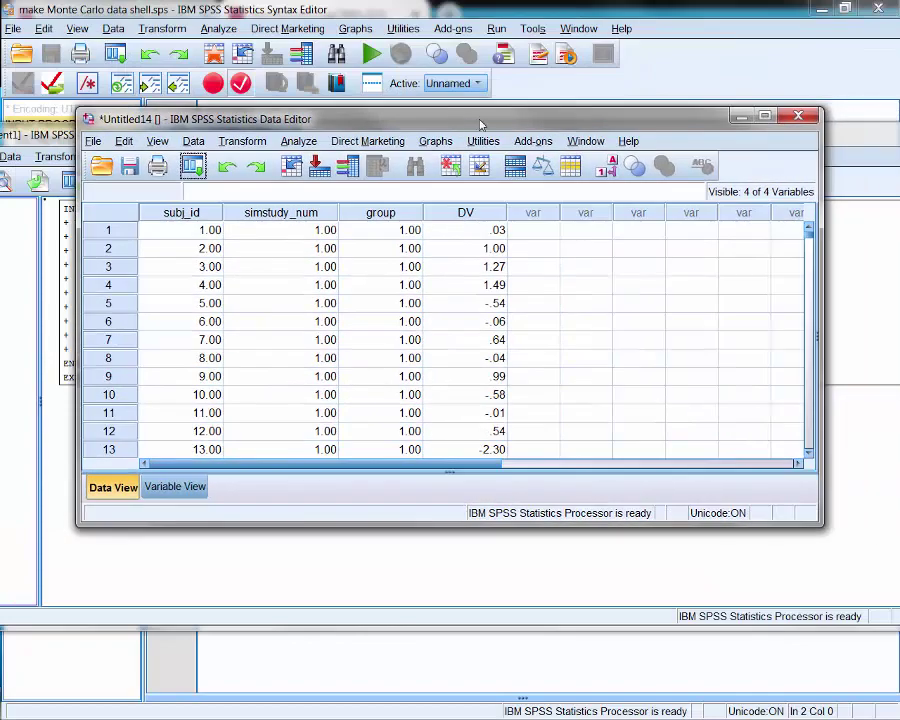
left_click(765, 119)
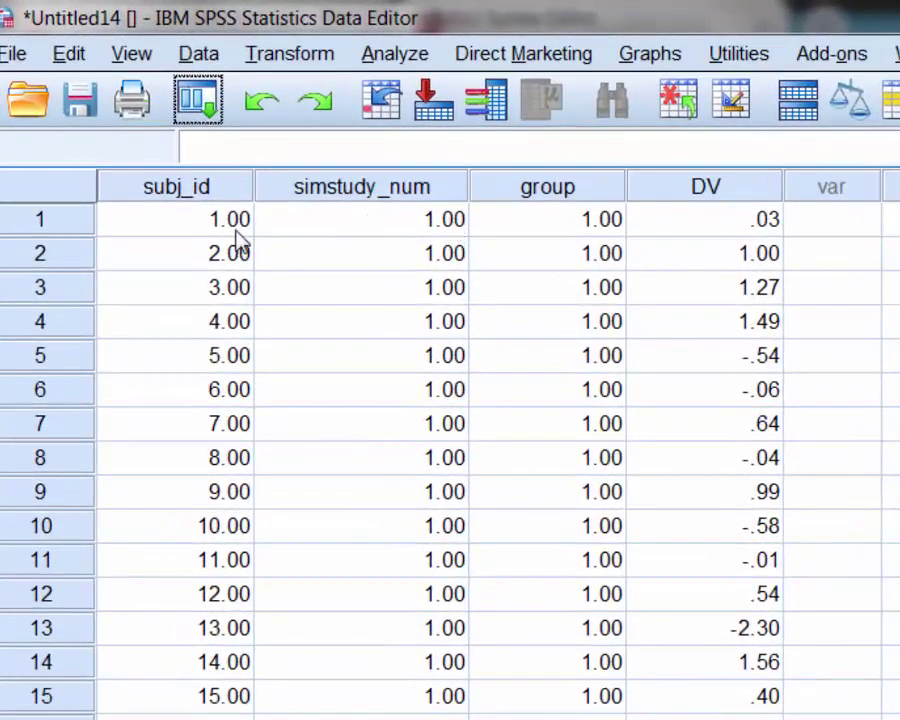
scroll(450, 450, "down", 6)
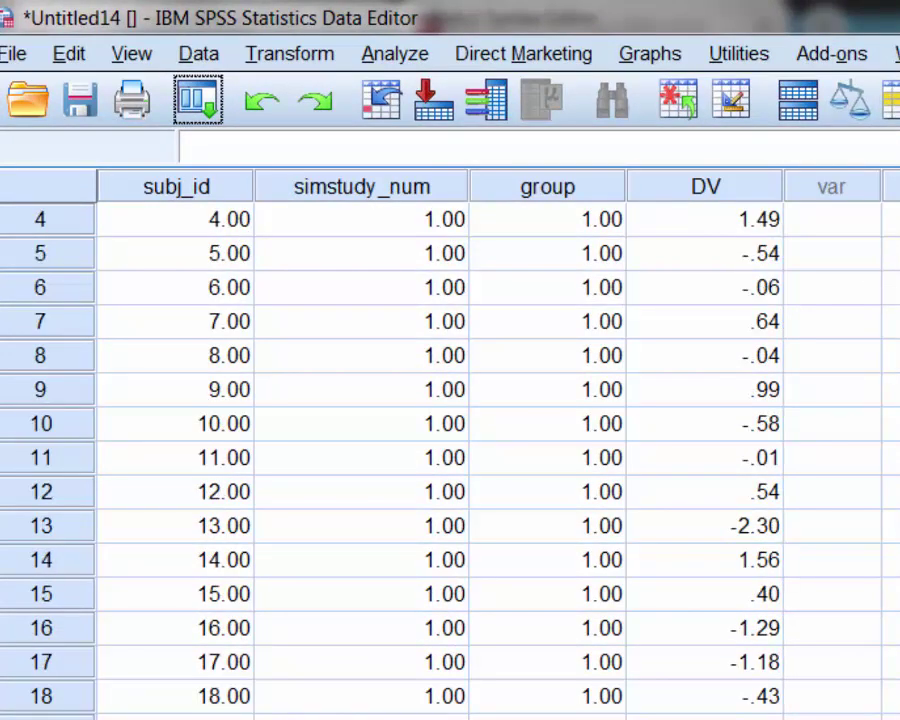
scroll(450, 450, "down", 4)
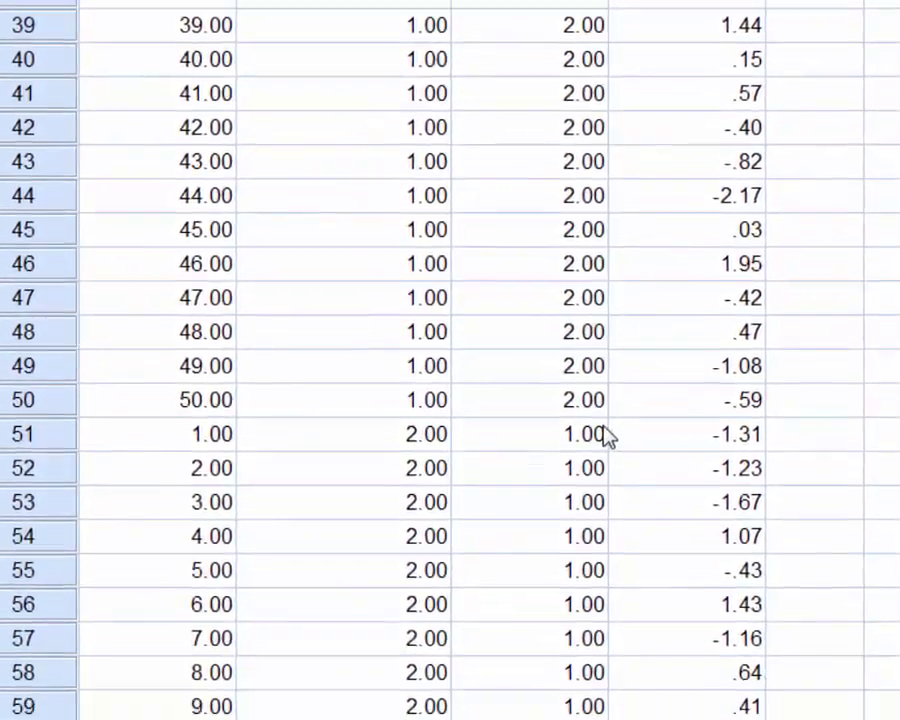
scroll(598, 655, "down", 5)
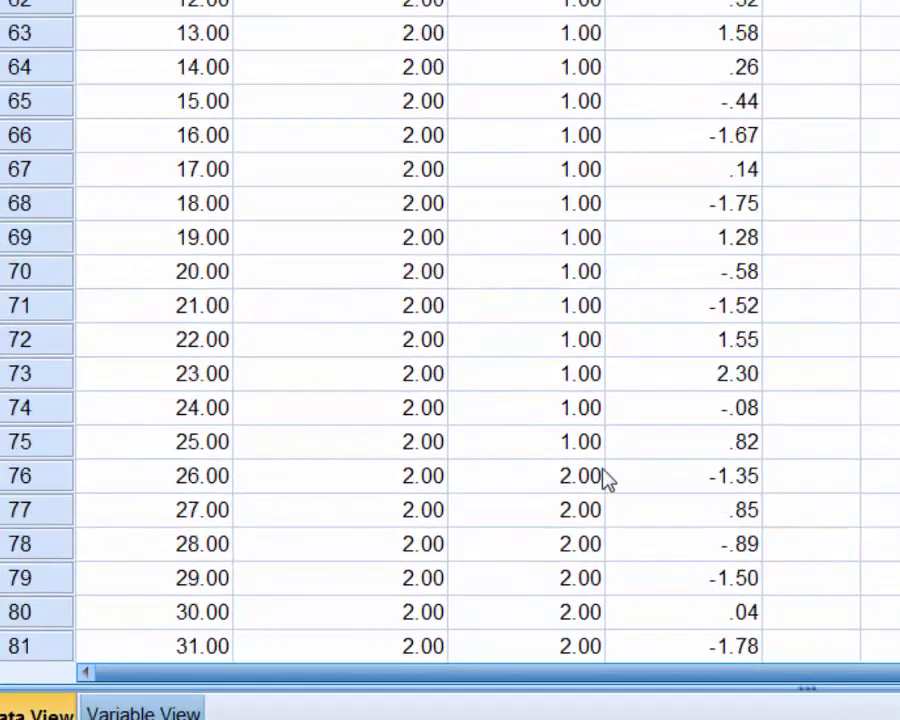
scroll(579, 493, "down", 3)
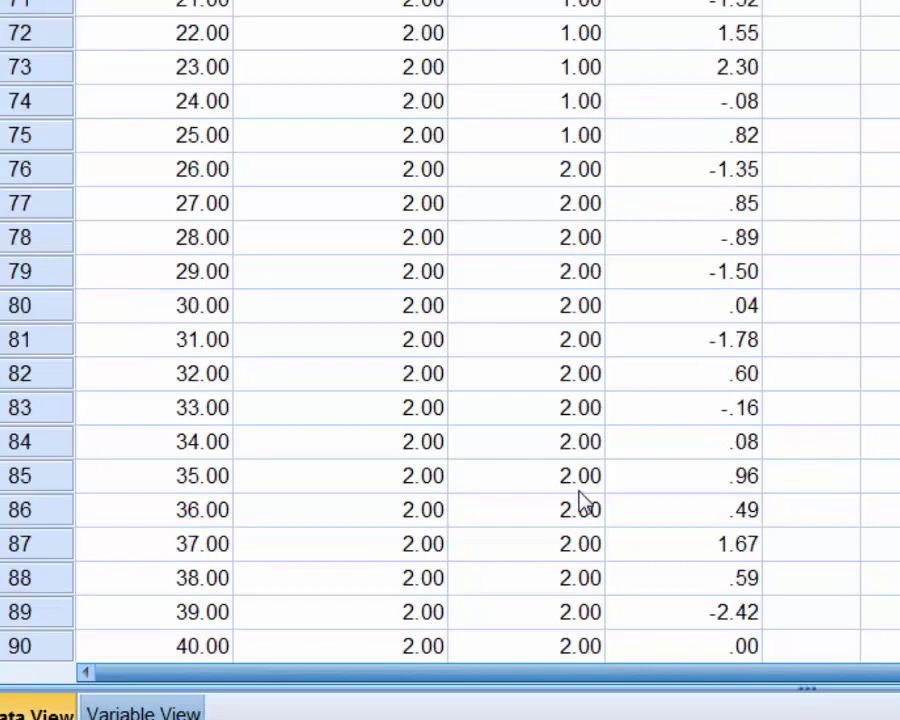
scroll(587, 430, "down", 6)
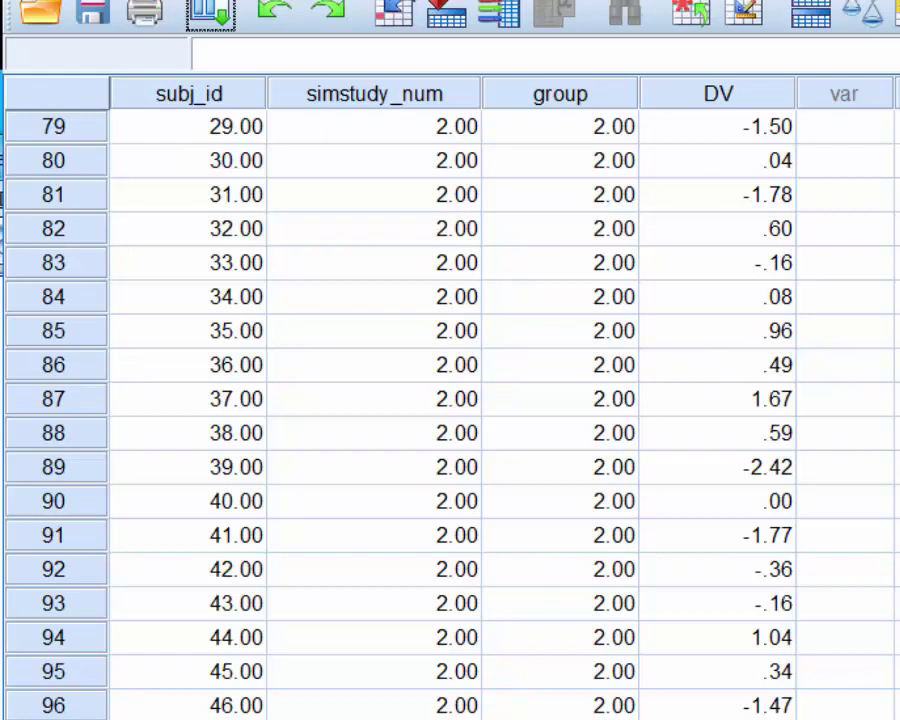
scroll(450, 400, "up", 20)
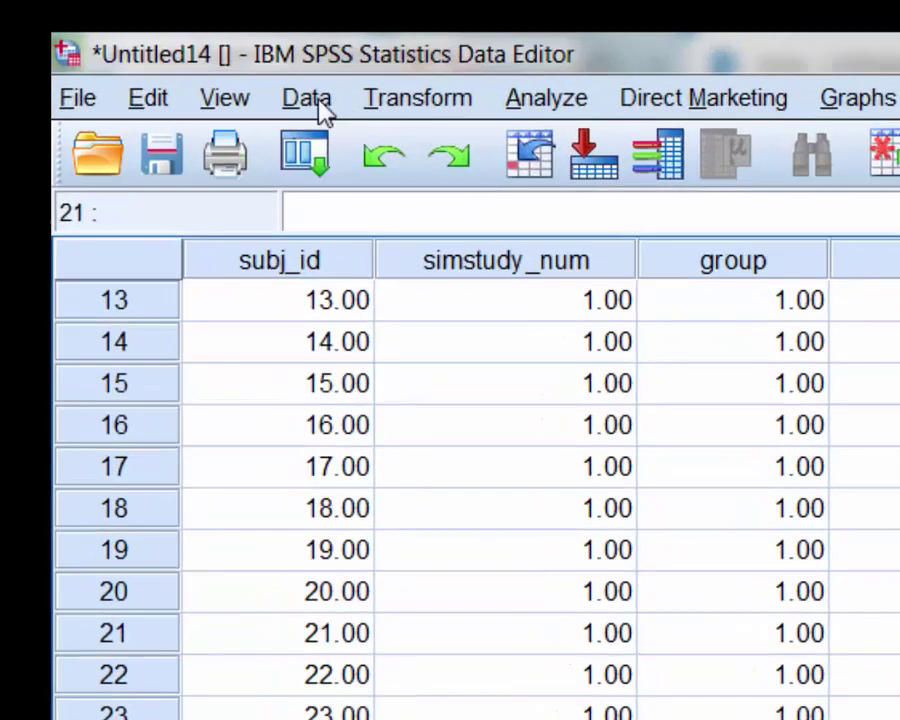
Split the file by simstudy_num, organizing output by groups and sorting the file by the grouping variable
left_click(315, 101)
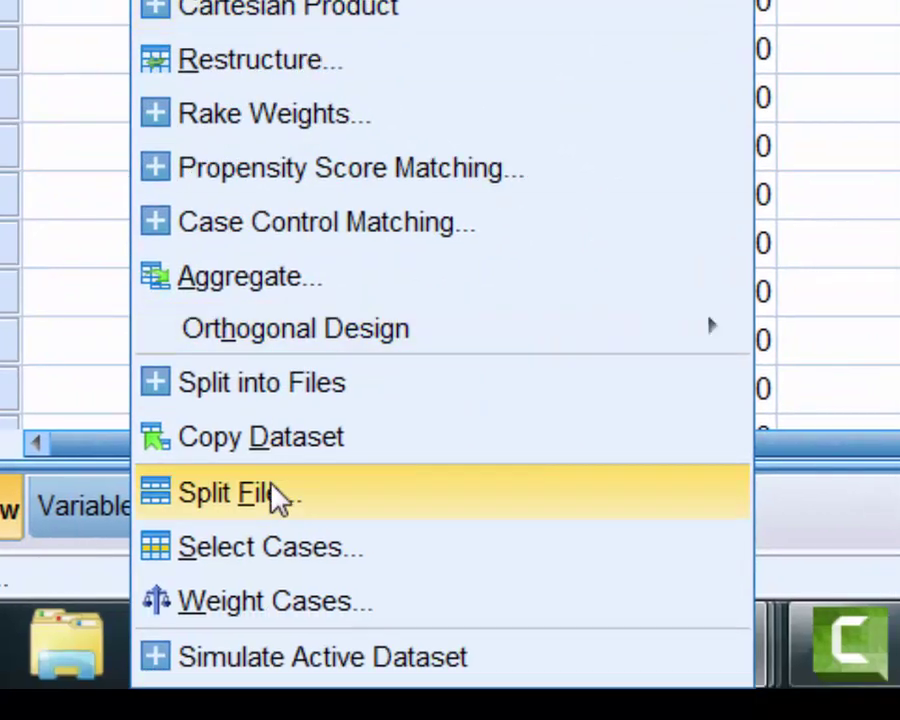
left_click(276, 498)
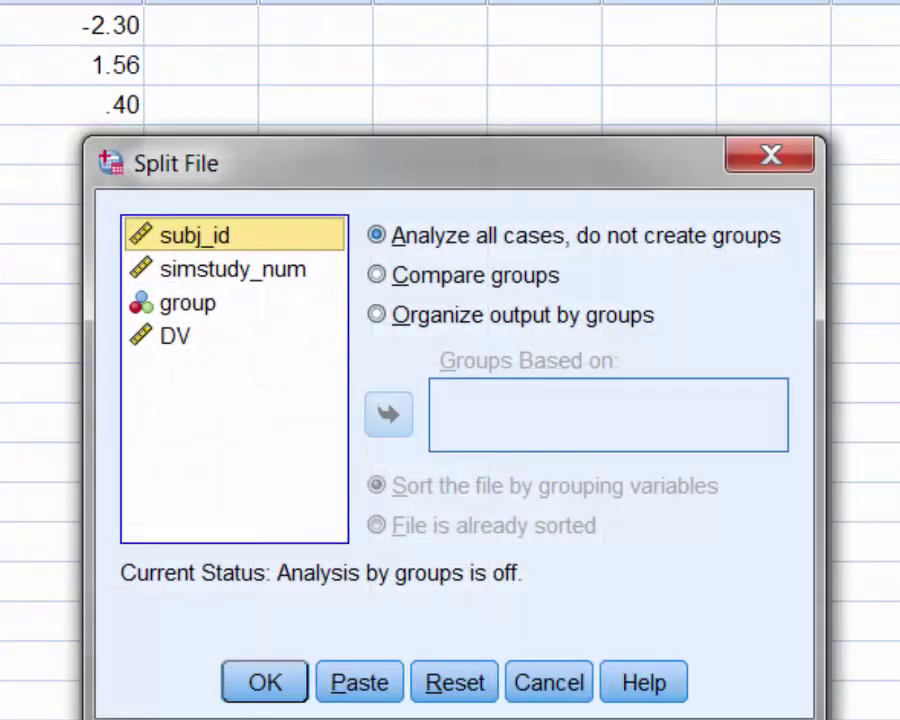
left_click(390, 320)
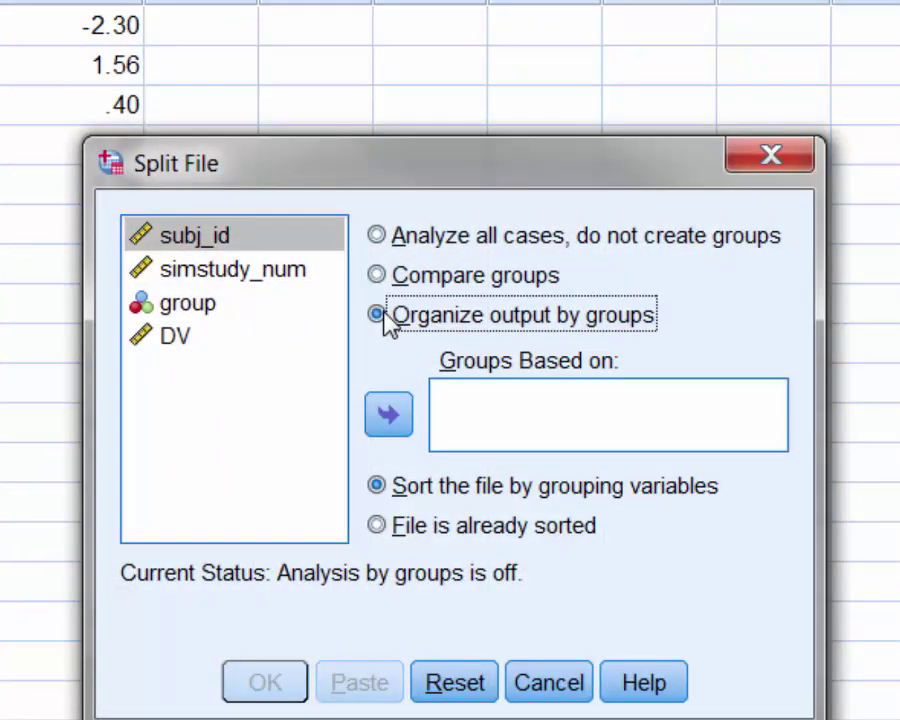
left_click(238, 270)
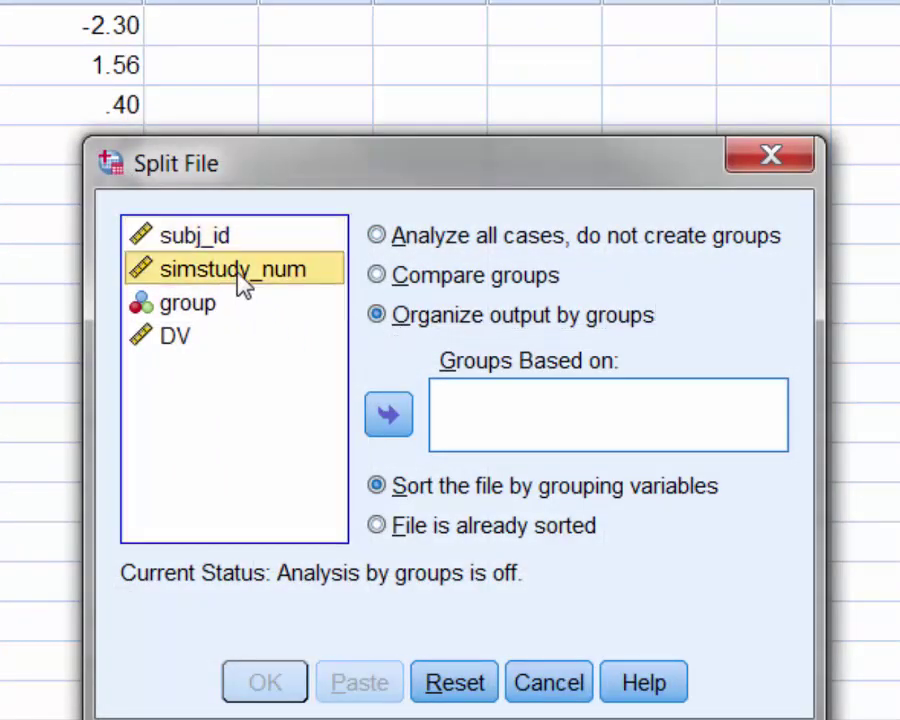
left_click(389, 417)
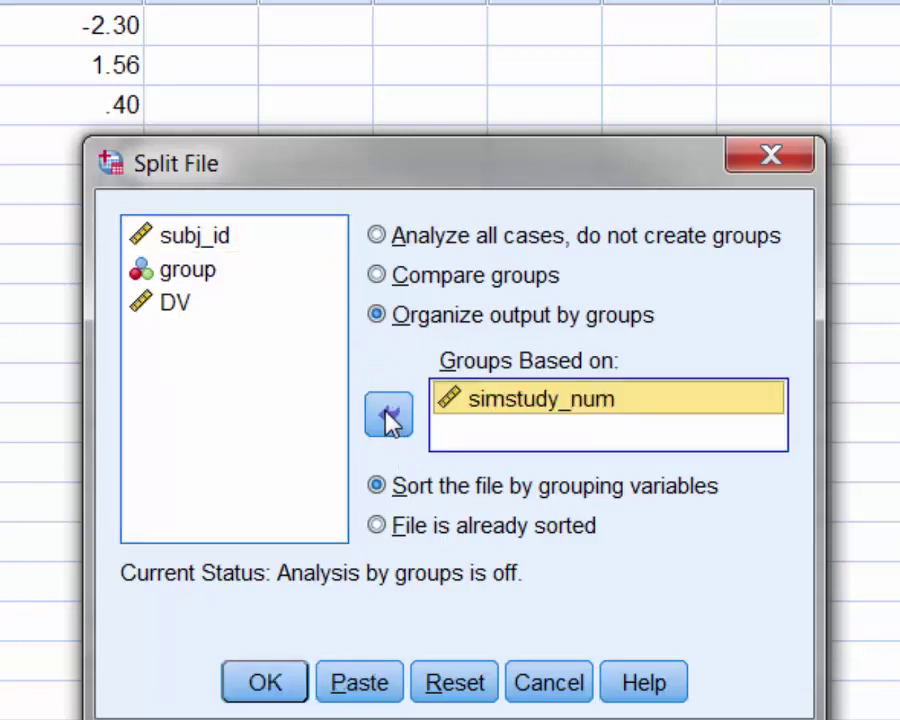
left_click(266, 683)
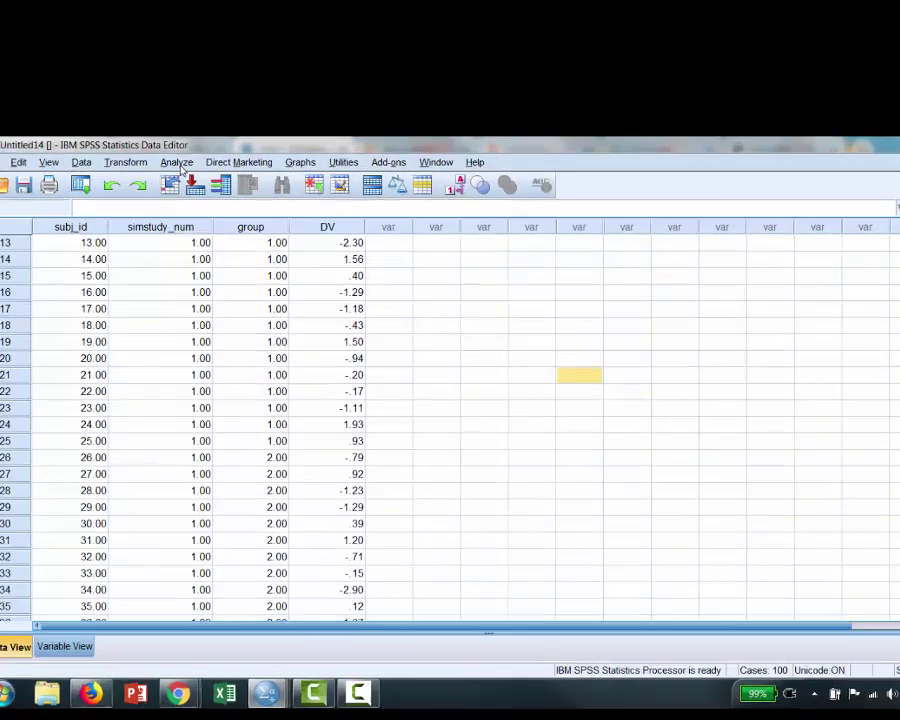
Set up an Independent-Samples T Test with group as the grouping variable, using specified values 1 and 2
left_click(177, 166)
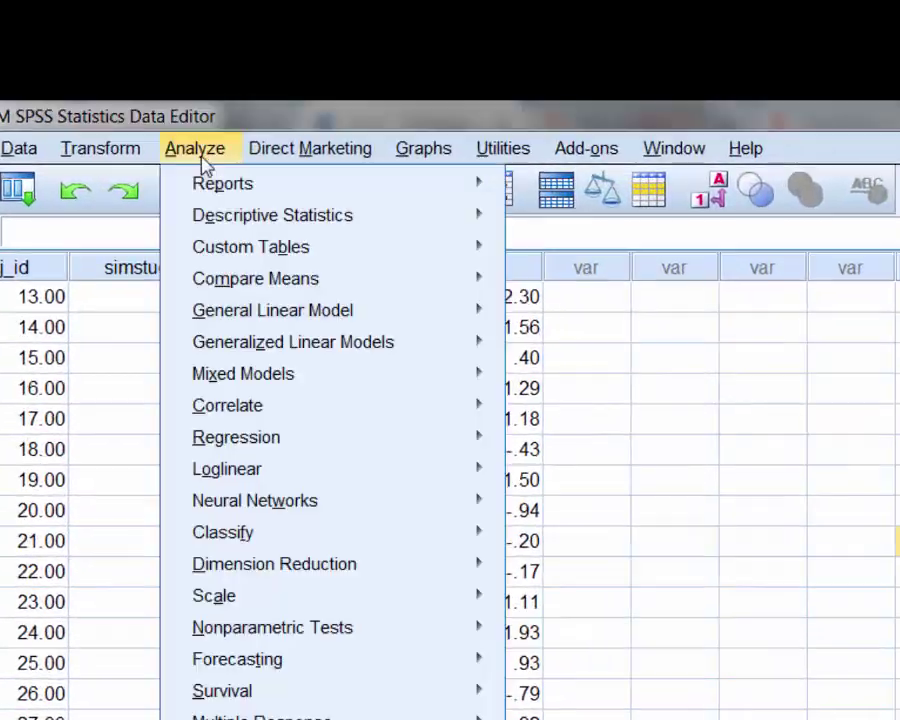
mouse_move(189, 242)
mouse_move(275, 325)
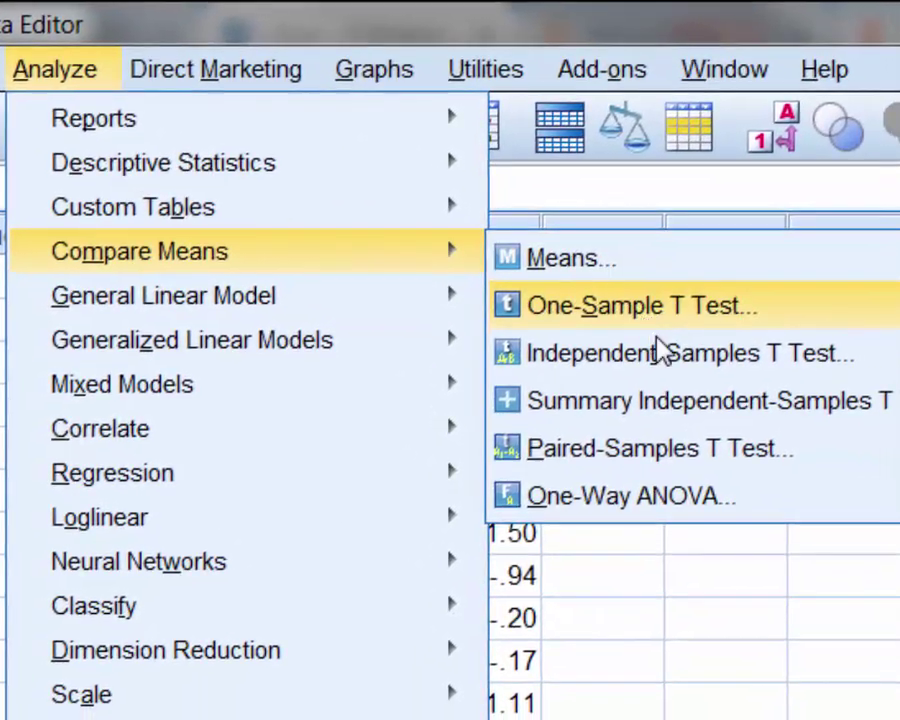
left_click(739, 390)
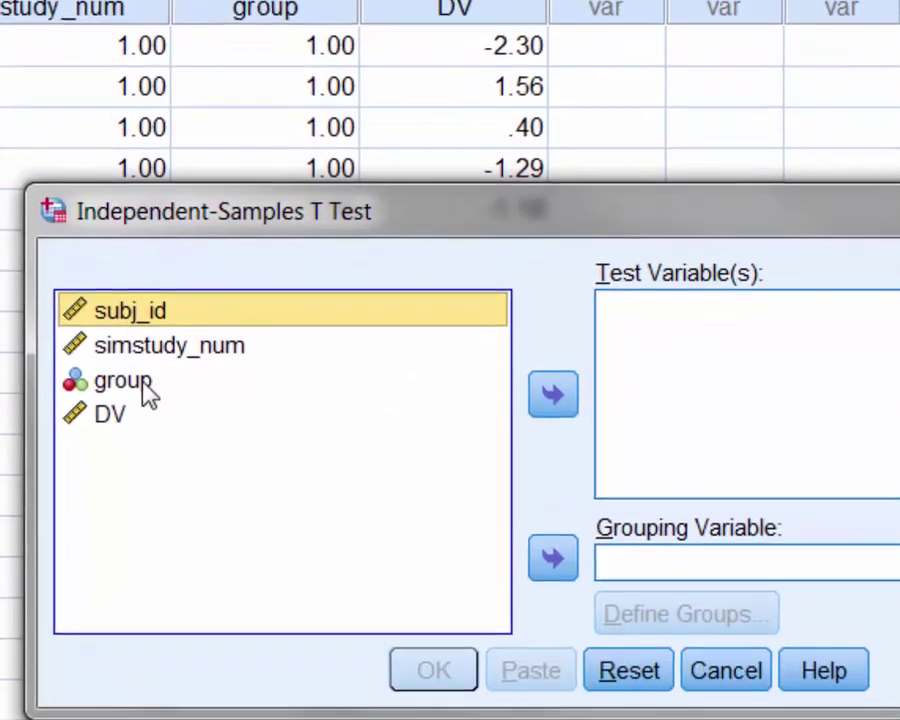
left_click(150, 625)
left_click(554, 492)
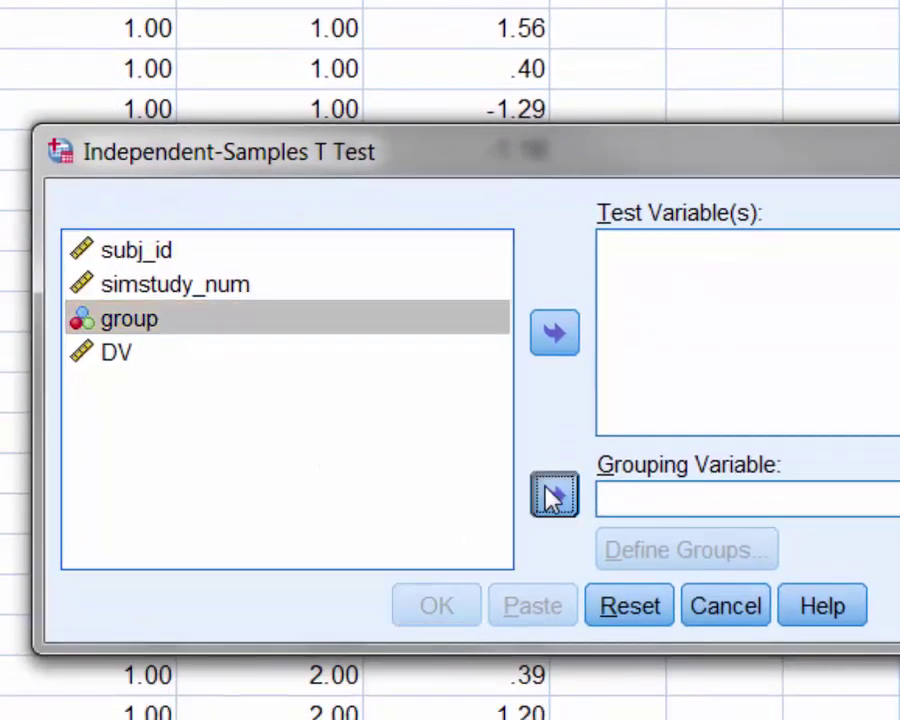
left_click(718, 562)
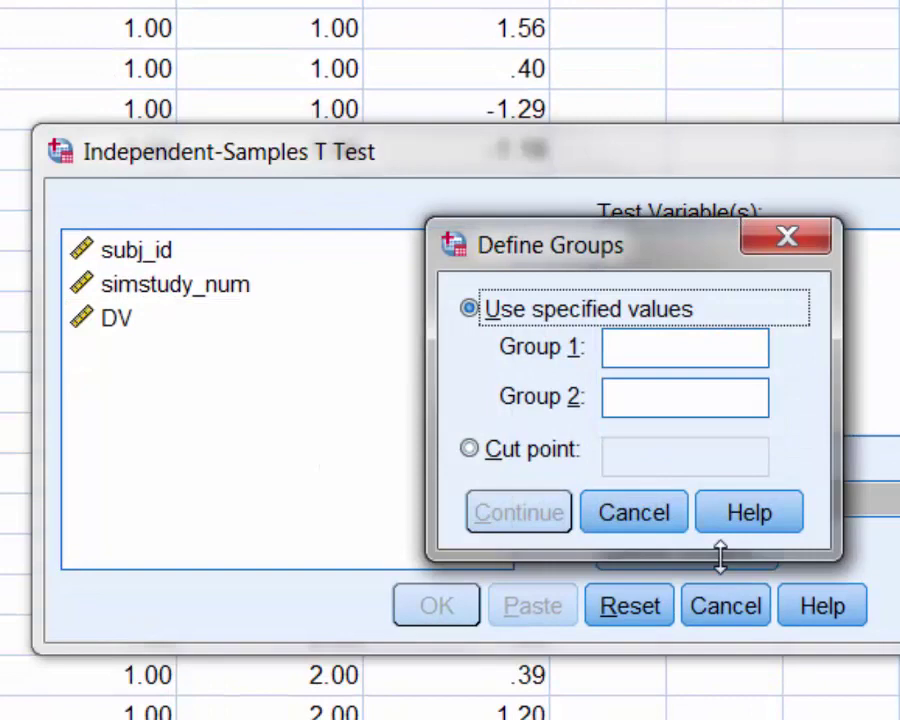
left_click(649, 352)
type("1")
left_click(662, 390)
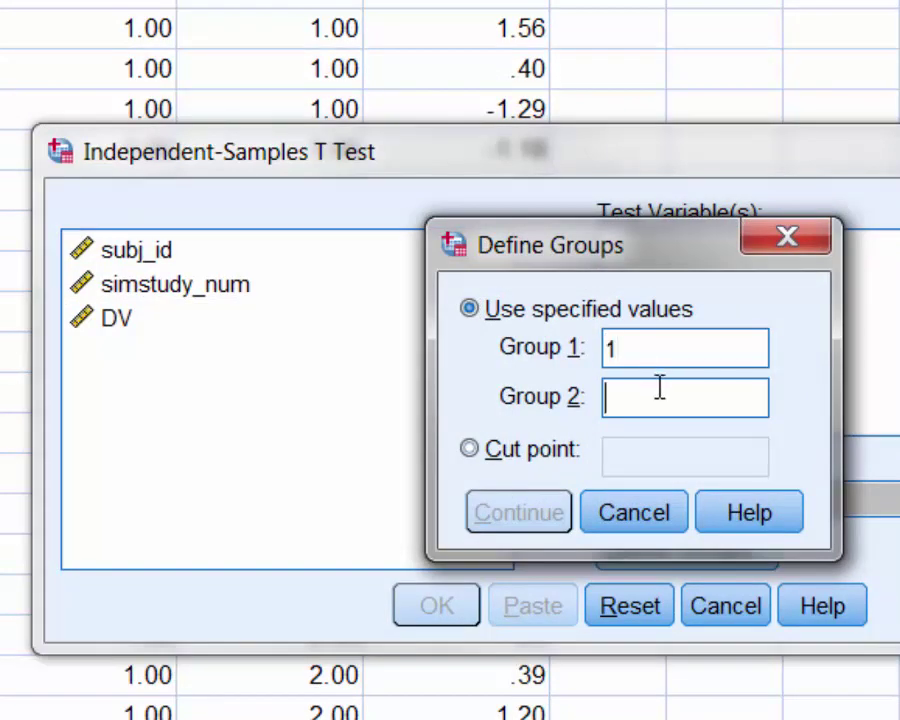
type("2")
left_click(506, 520)
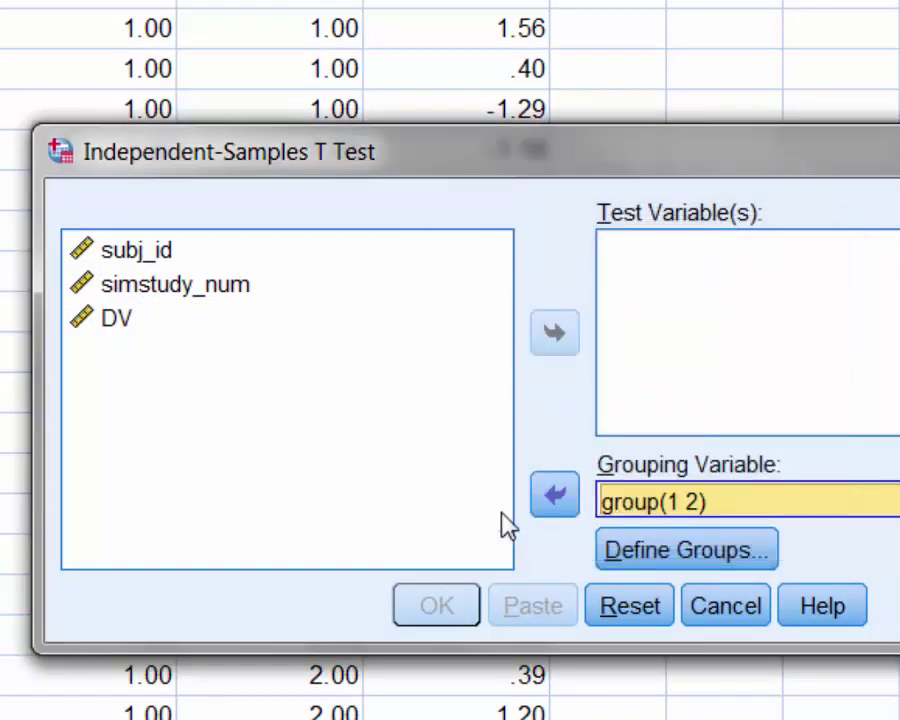
Add DV as the test variable and run the Independent-Samples T Test
left_click(137, 326)
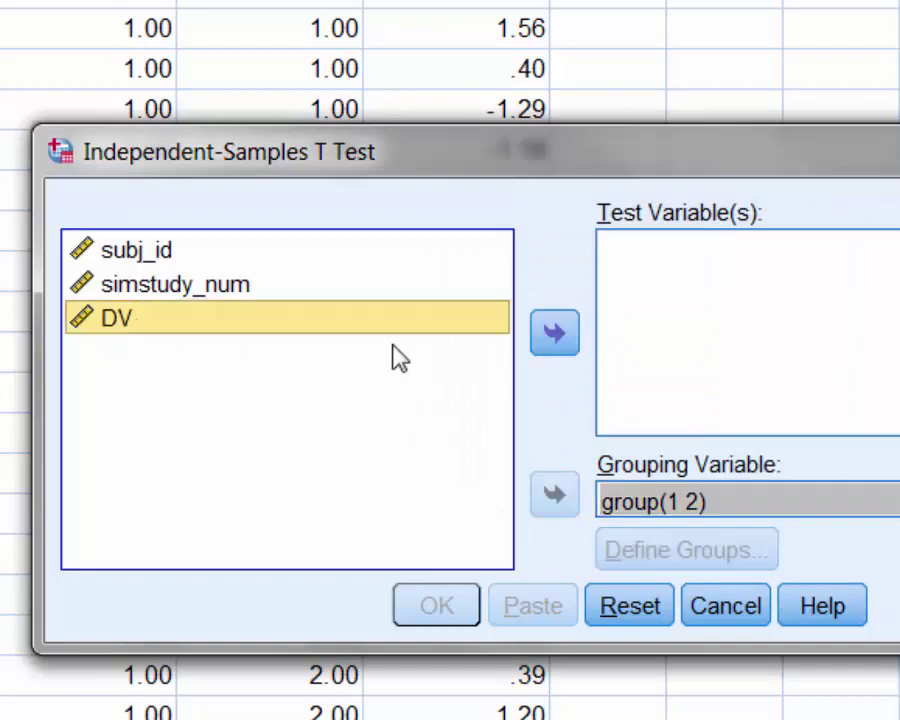
left_click(556, 332)
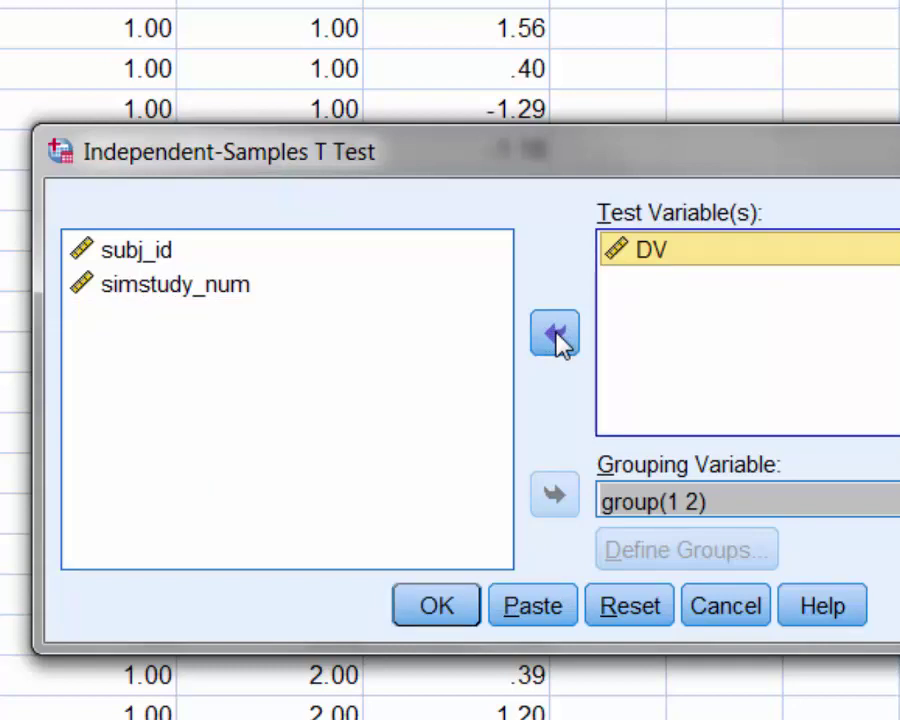
left_click(467, 610)
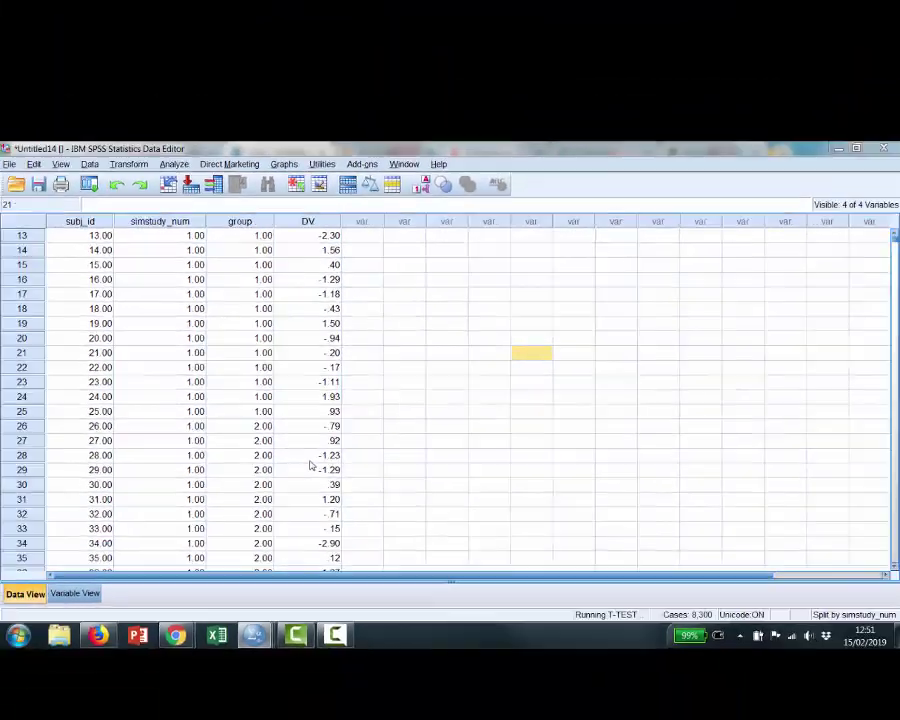
Move the output window fully into view and examine the t-test tables of the last simulated studies
mouse_move(258, 637)
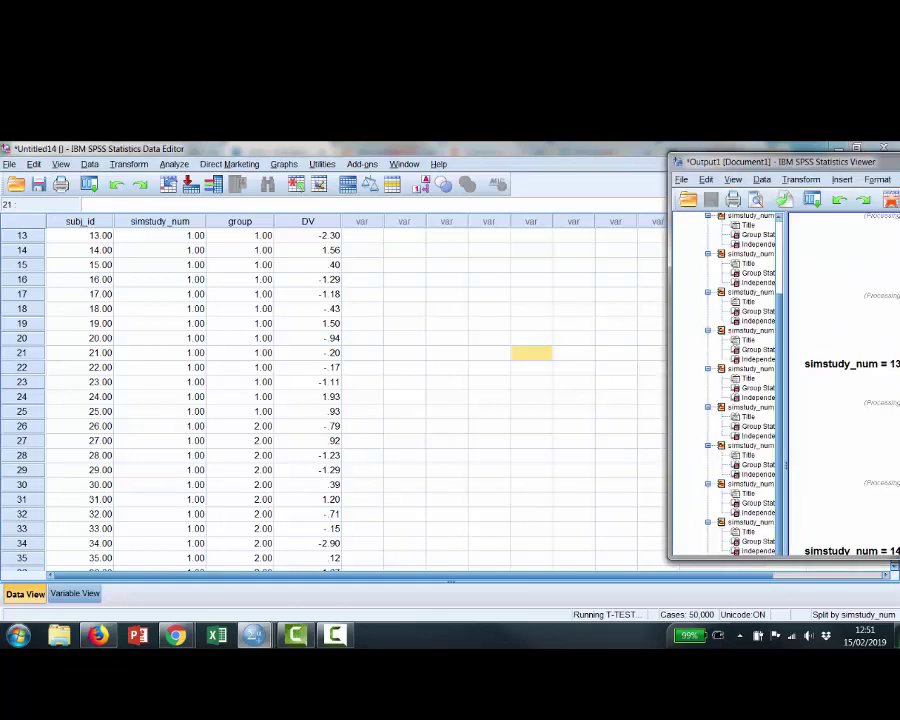
left_click_drag(895, 161, 685, 152)
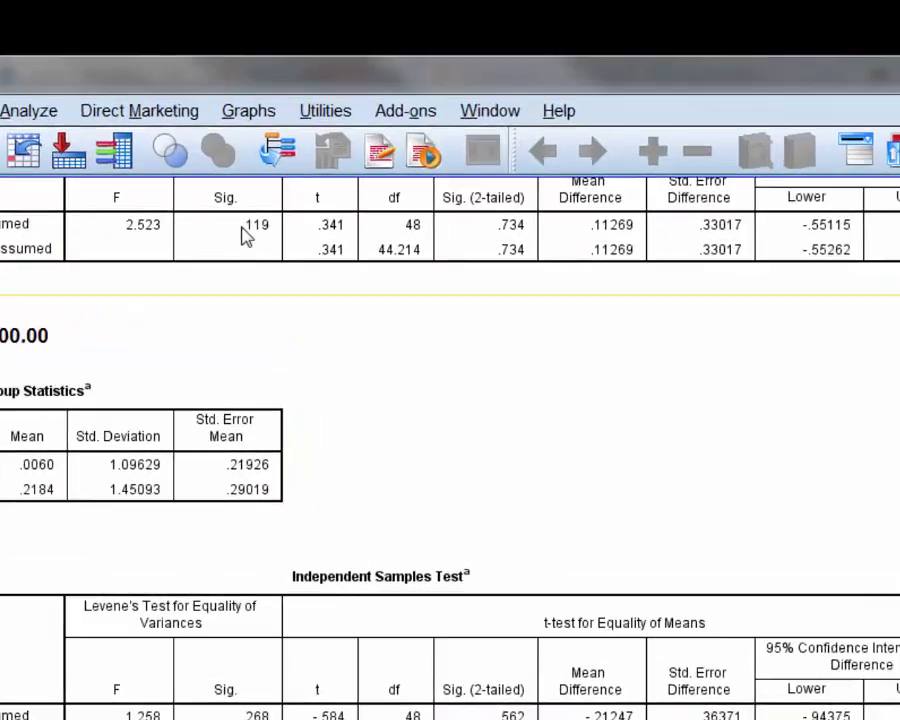
left_click(396, 169)
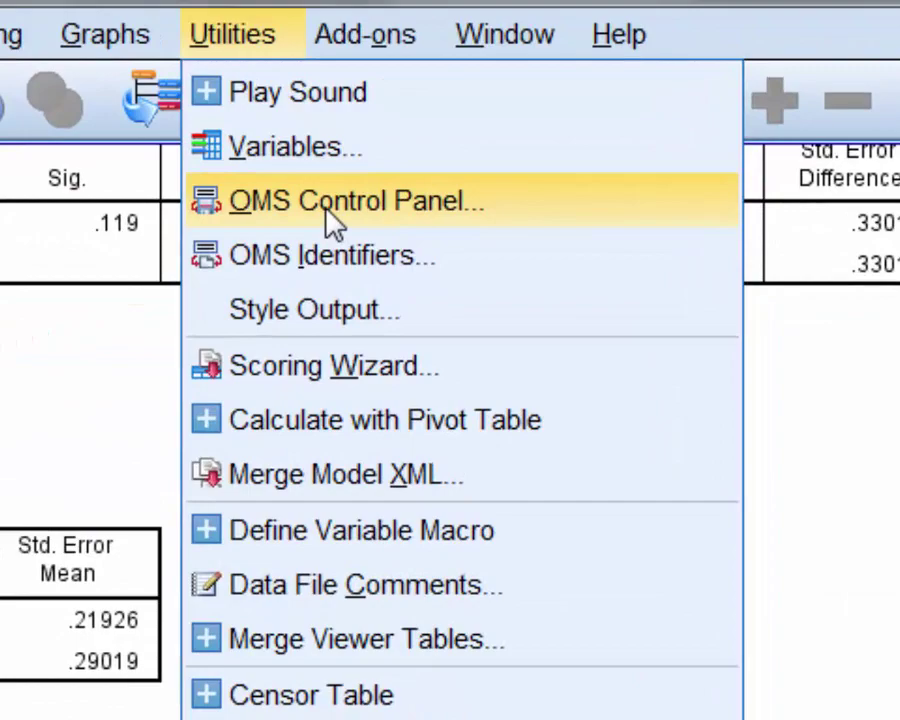
key("Escape")
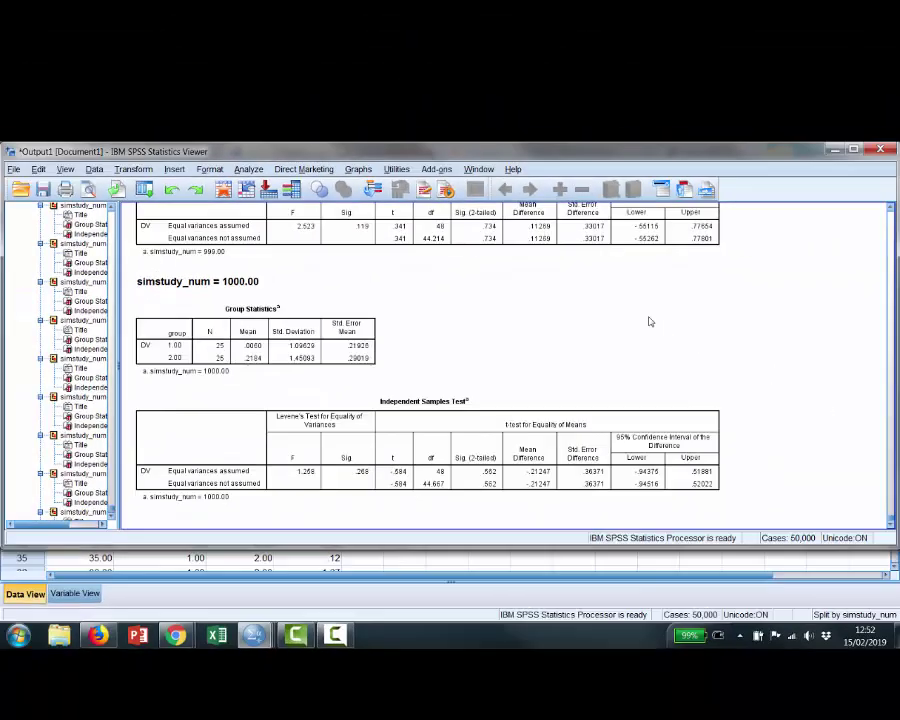